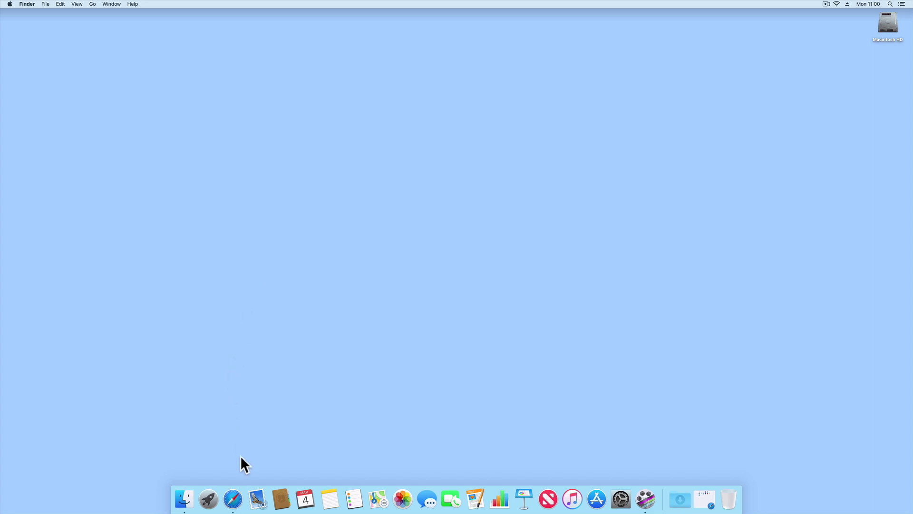
Step: Open find.synology.com in Safari to locate the NAS on the network
{"action": "left_click", "coordinate": [235, 500]}
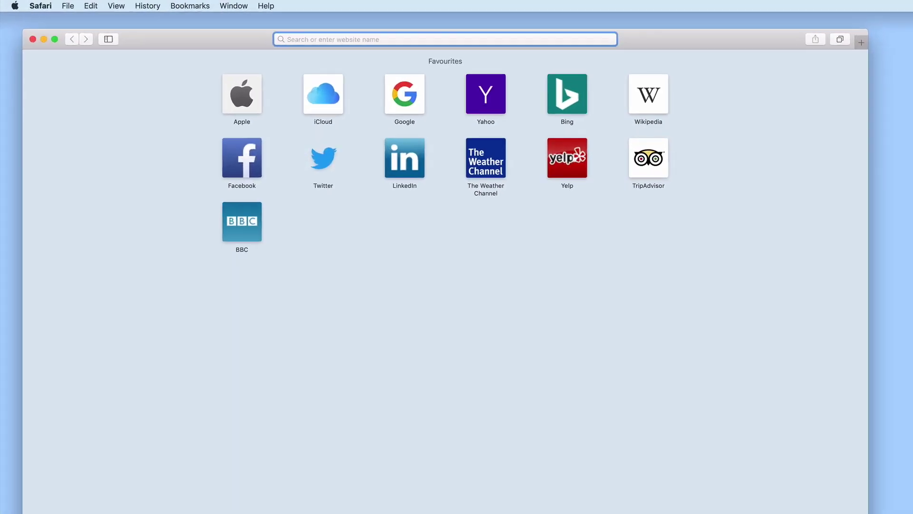
{"action": "type", "text": "find.synology.com/"}
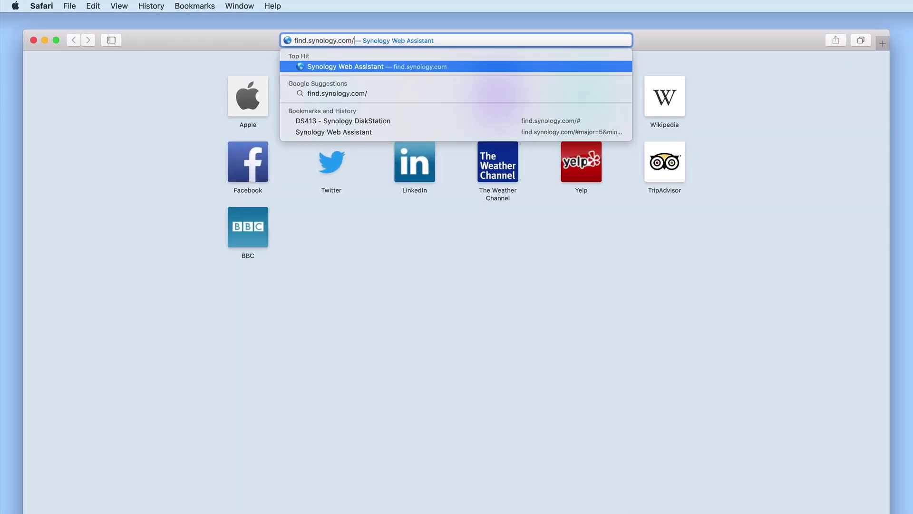
{"action": "key", "text": "Return"}
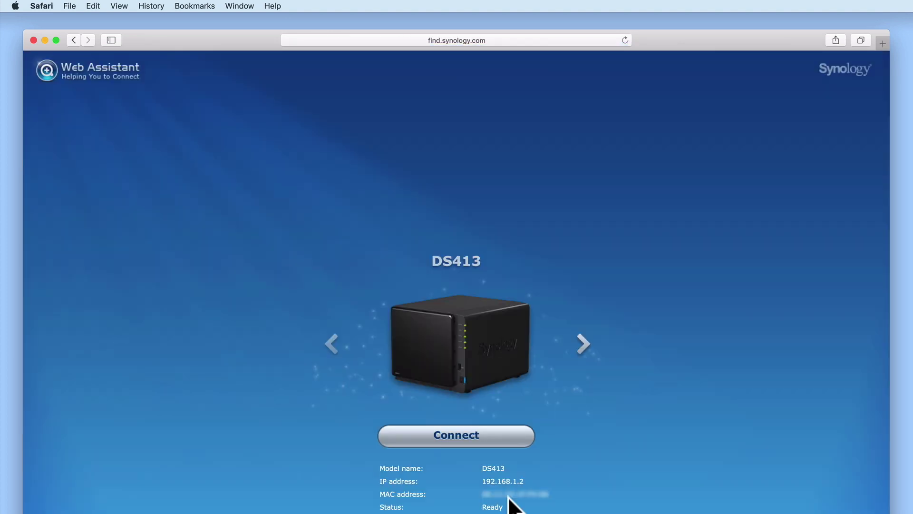
Step: Connect to the DS413, sign in with the administrator account and password, and open Package Center
{"action": "left_click", "coordinate": [481, 440]}
{"action": "type", "text": "administrator"}
{"action": "key", "text": "Tab"}
{"action": "type", "text": "••••"}
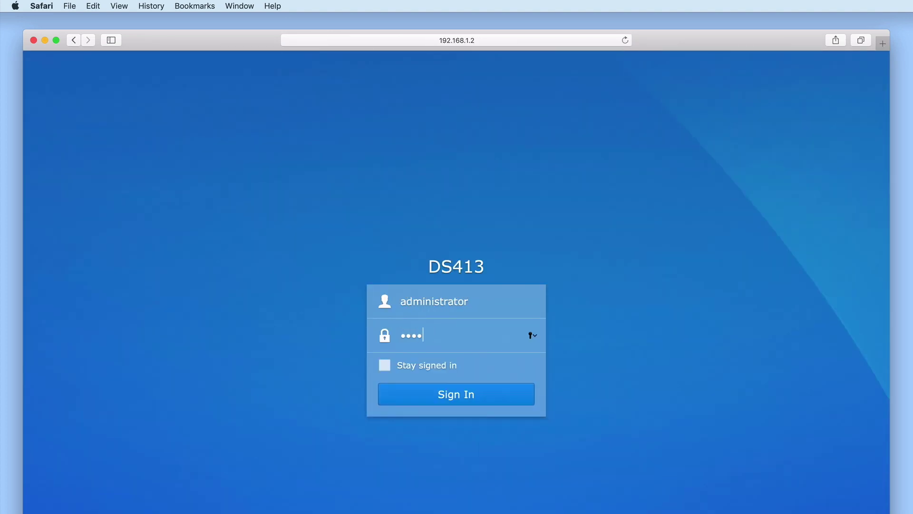
{"action": "type", "text": "••••"}
{"action": "key", "text": "Return"}
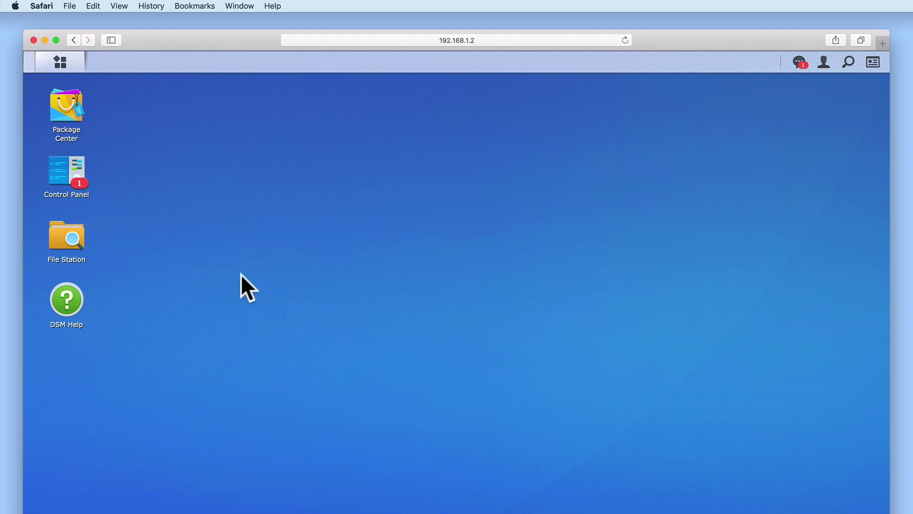
{"action": "left_click", "coordinate": [74, 119]}
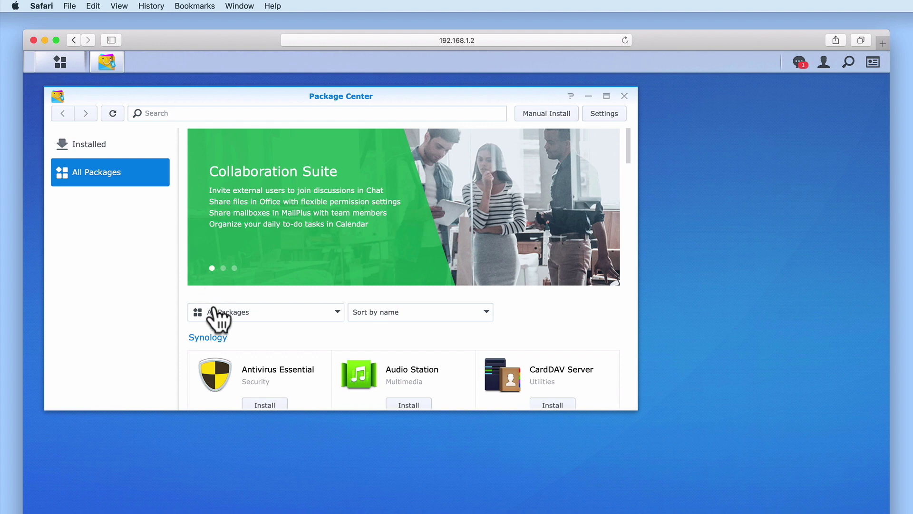
Step: Filter packages to Multimedia, search for 'media server' and start installing Media Server
{"action": "left_click", "coordinate": [337, 314]}
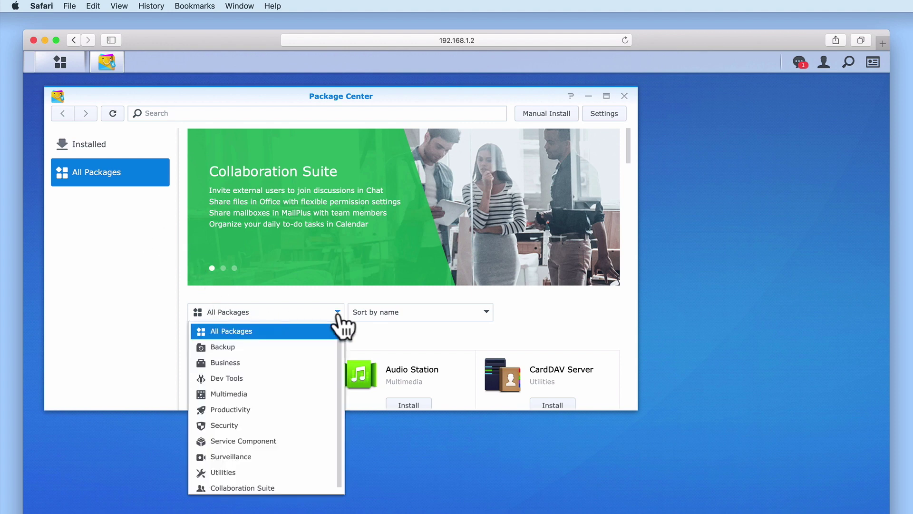
{"action": "left_click", "coordinate": [308, 394]}
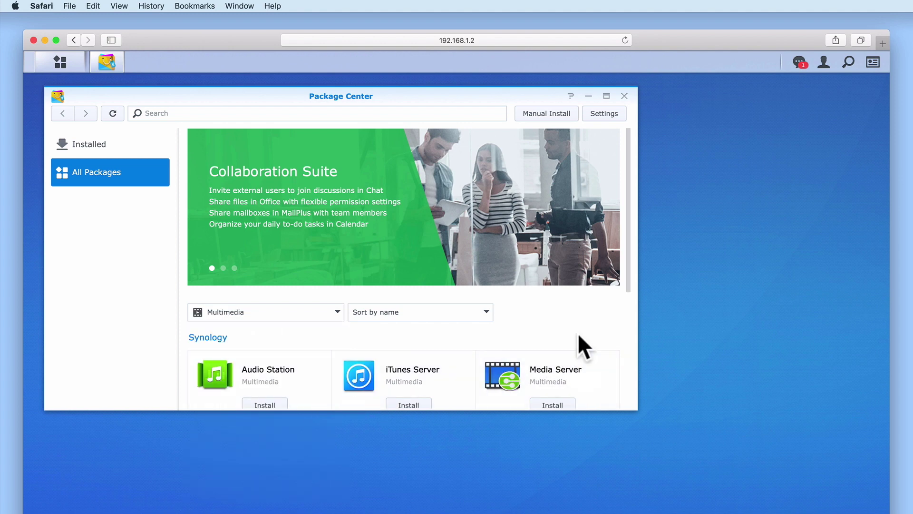
{"action": "scroll", "coordinate": [579, 335], "scroll_direction": "down", "scroll_amount": 3}
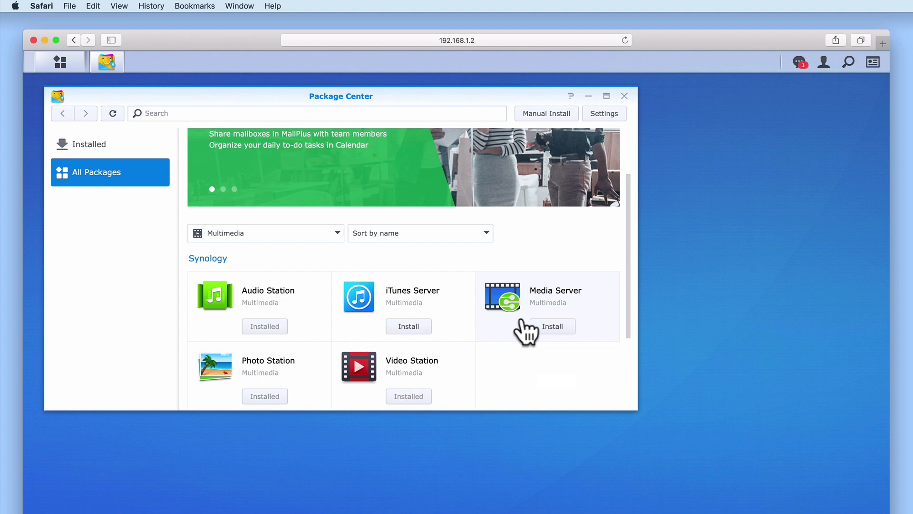
{"action": "left_click", "coordinate": [183, 109]}
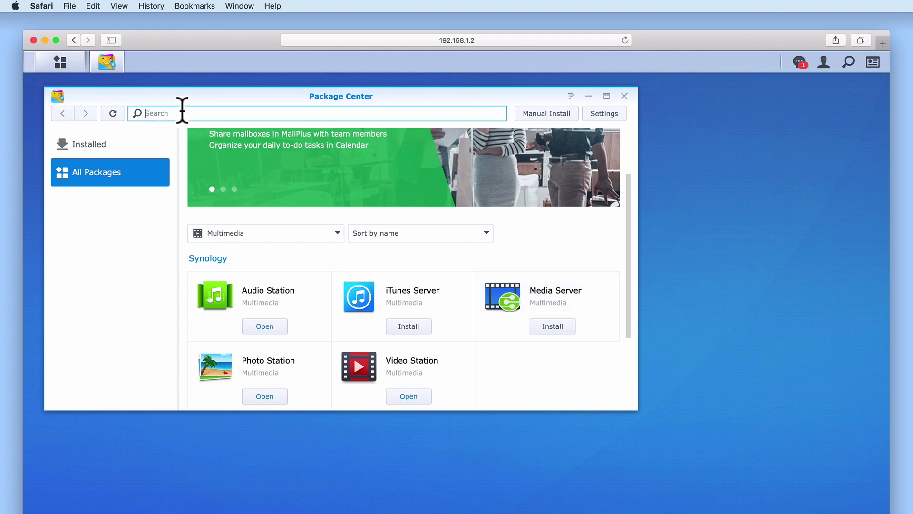
{"action": "type", "text": "media server"}
{"action": "key", "text": "Return"}
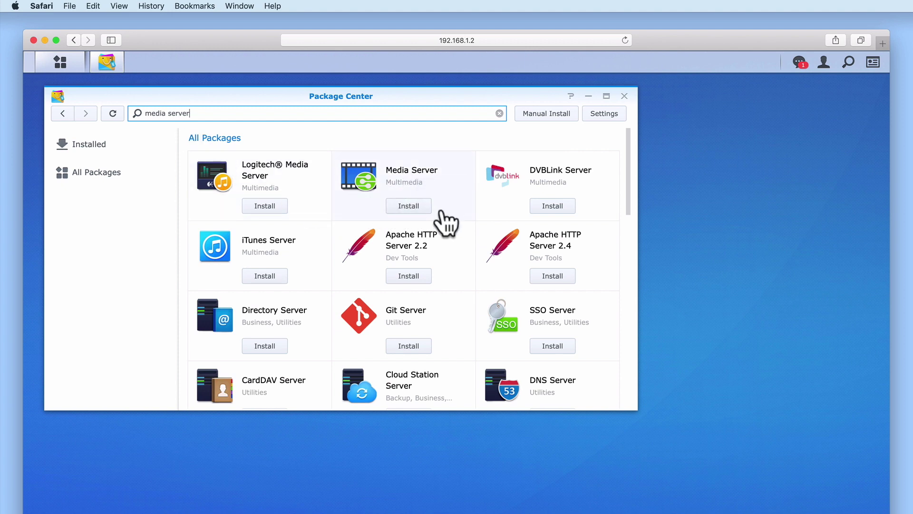
{"action": "left_click", "coordinate": [413, 210]}
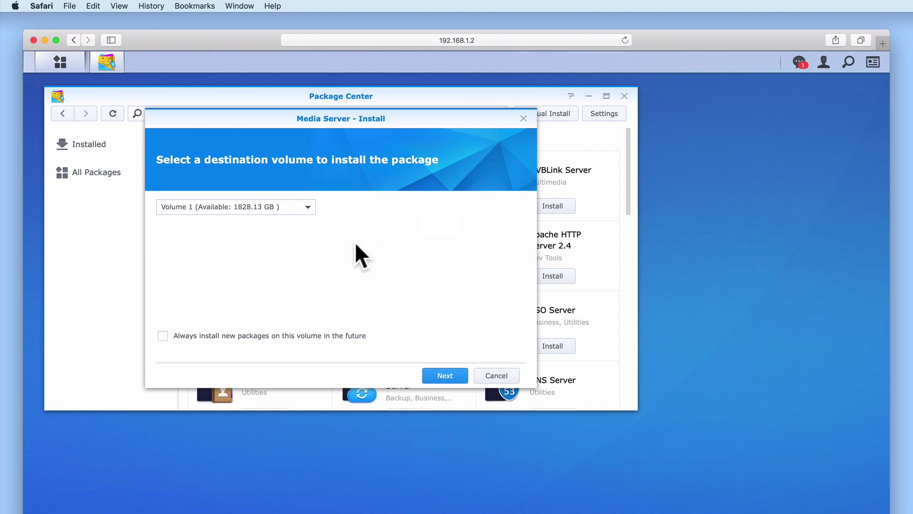
Step: Keep Volume 1 as the Media Server install destination and continue to the confirmation page
{"action": "left_click", "coordinate": [308, 209]}
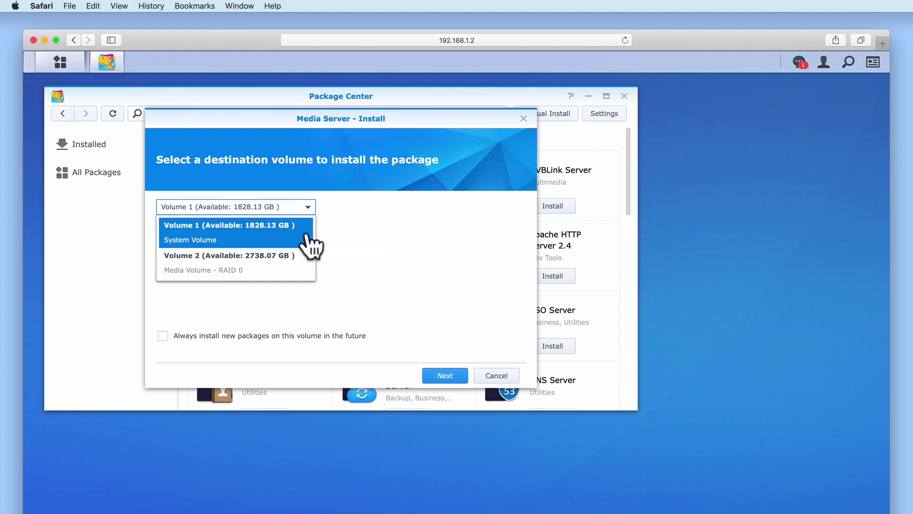
{"action": "left_click", "coordinate": [306, 234]}
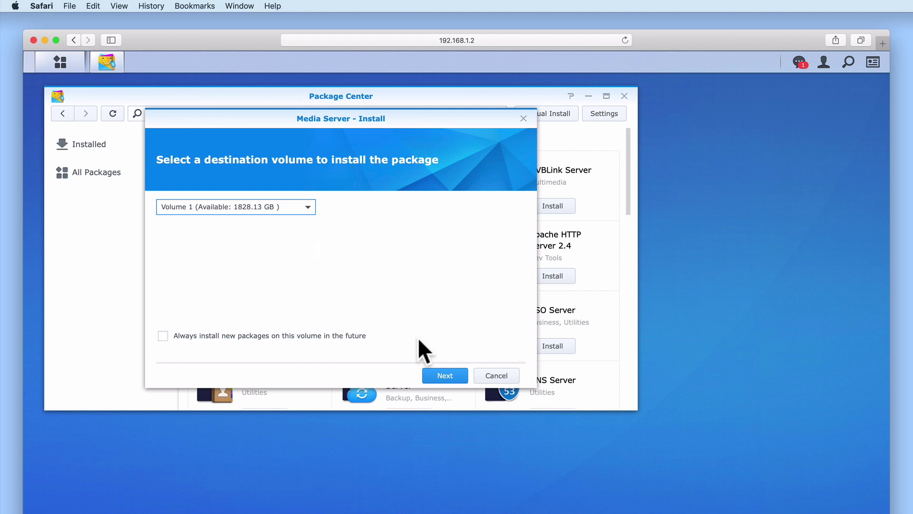
{"action": "left_click", "coordinate": [445, 375]}
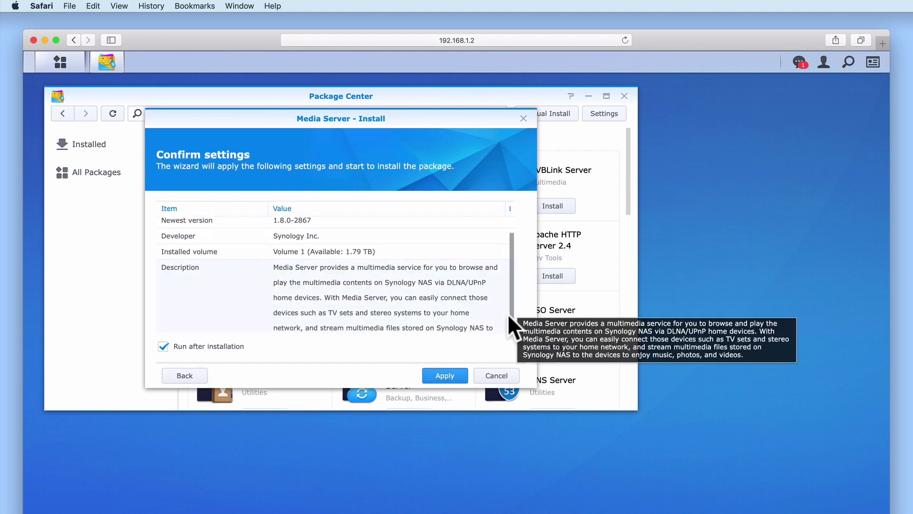
Step: Review the settings with Run after installation ticked and apply to install Media Server
{"action": "scroll", "coordinate": [507, 313], "scroll_direction": "down", "scroll_amount": 1}
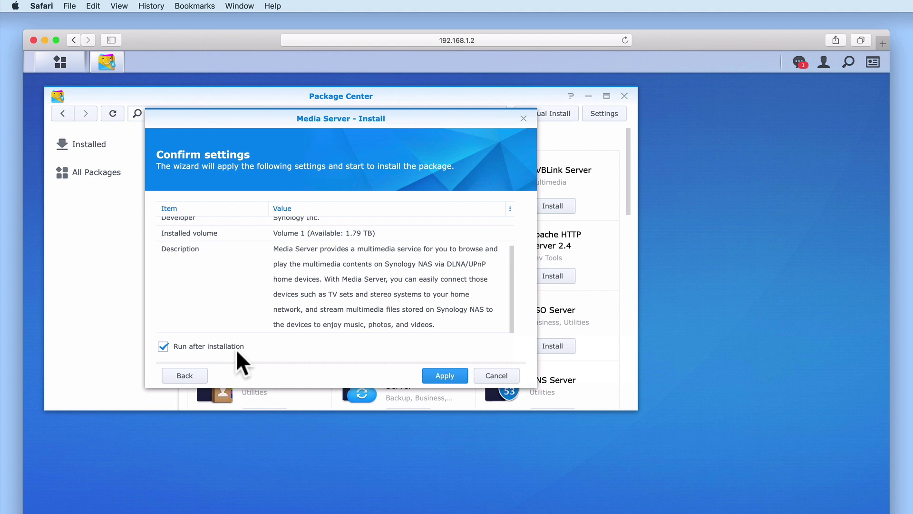
{"action": "left_click", "coordinate": [452, 377]}
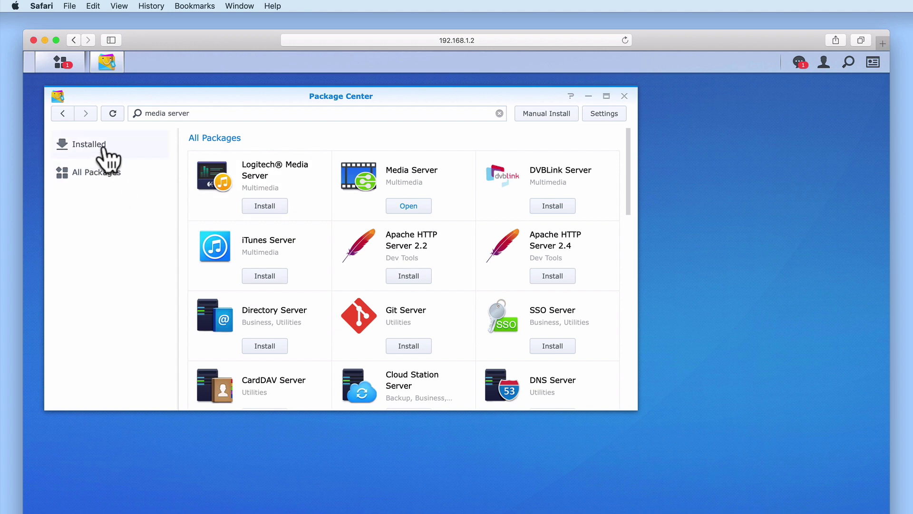
Step: Verify Media Server in the Installed list, close Package Center and open the Main Menu
{"action": "left_click", "coordinate": [106, 156]}
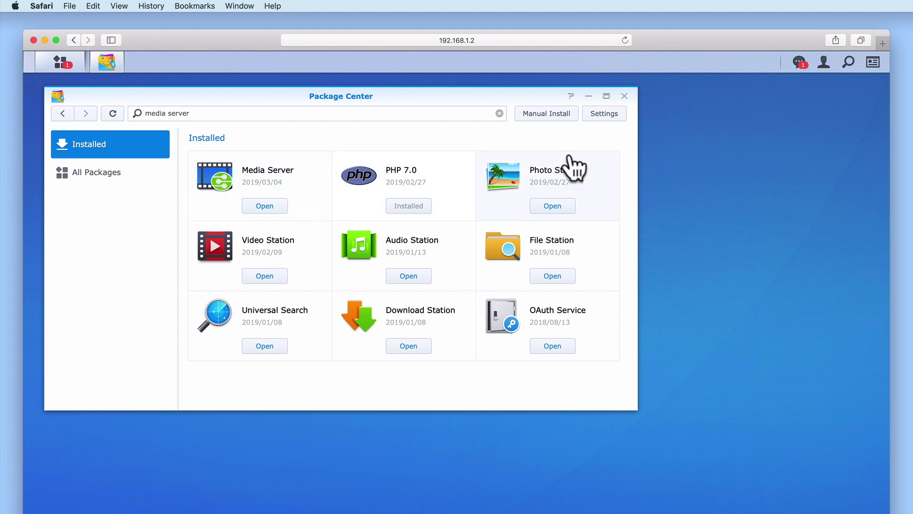
{"action": "left_click", "coordinate": [624, 96]}
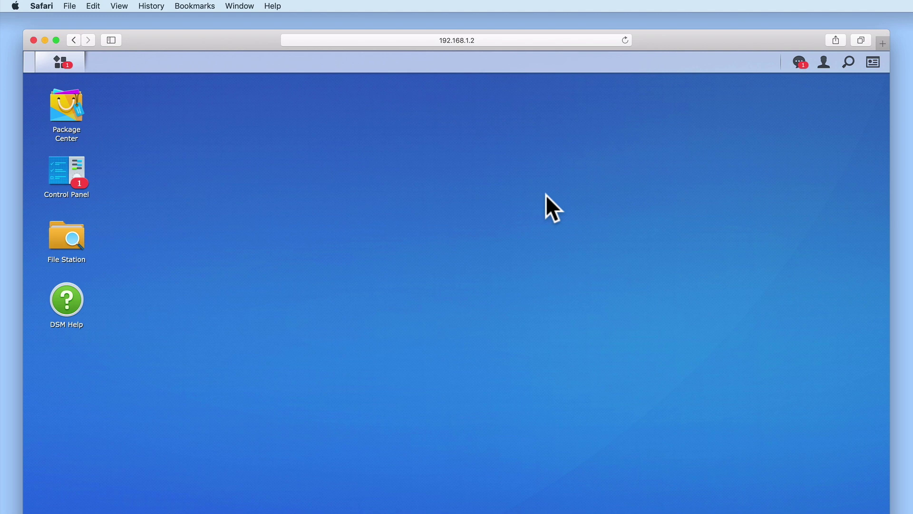
{"action": "left_click", "coordinate": [61, 66]}
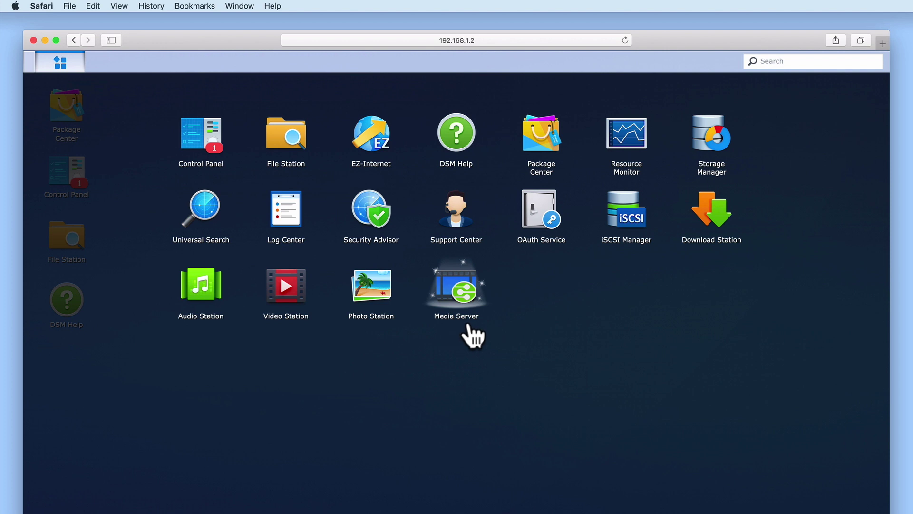
Step: Launch Media Server from the Main Menu onto its General Settings page
{"action": "left_click", "coordinate": [464, 300]}
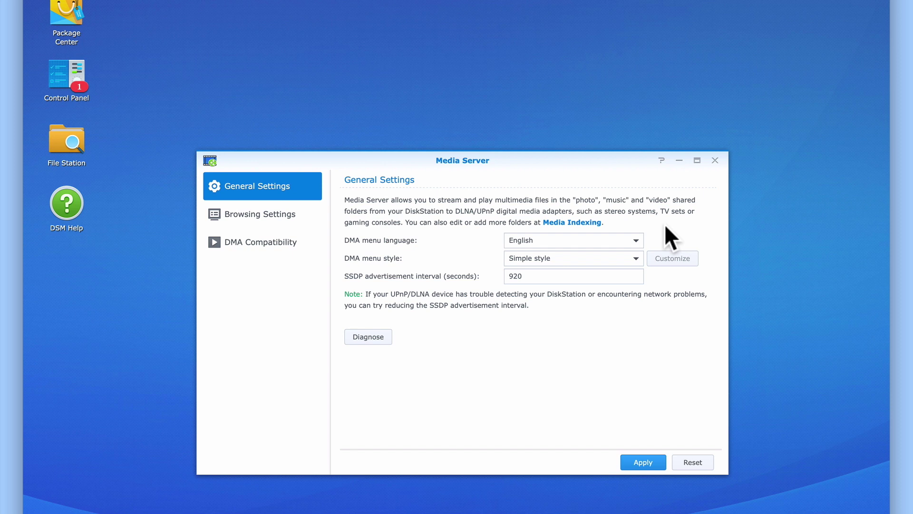
Step: Keep the DMA menu language at English and the menu style at Simple
{"action": "left_click", "coordinate": [637, 241]}
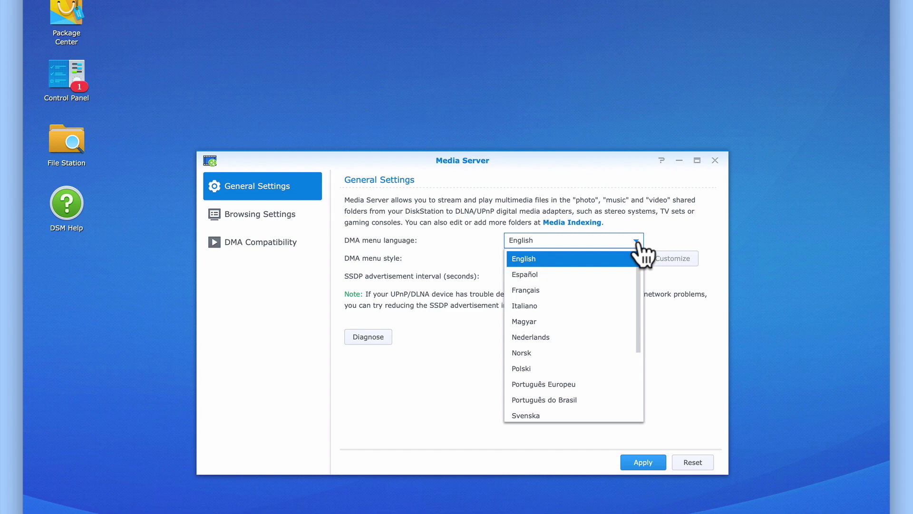
{"action": "left_click", "coordinate": [659, 238]}
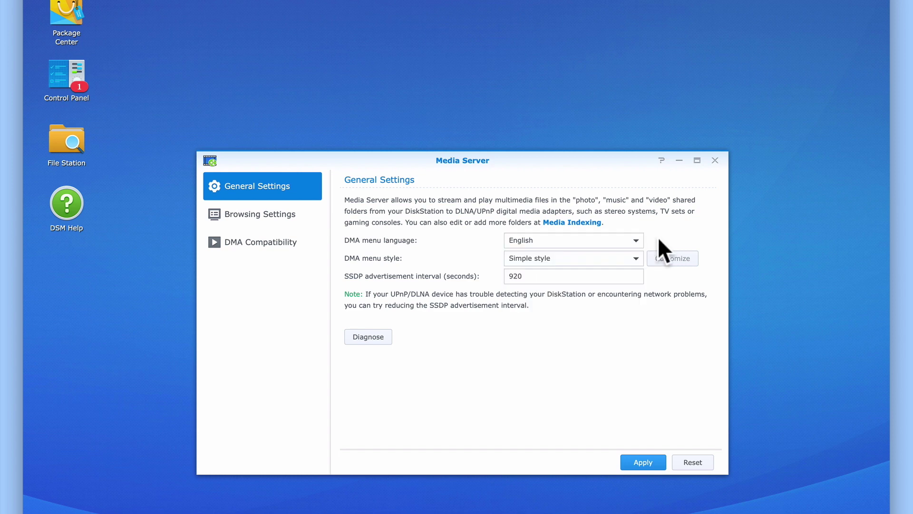
{"action": "left_click", "coordinate": [636, 260]}
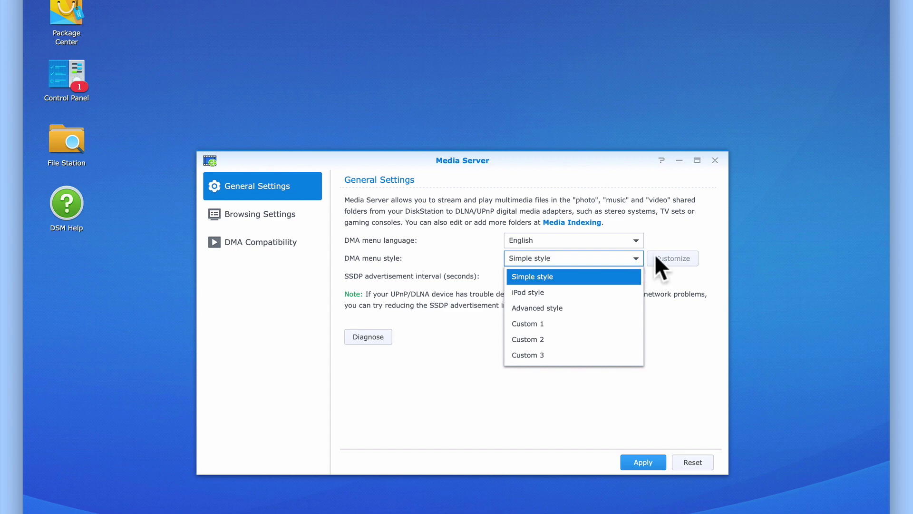
{"action": "left_click", "coordinate": [670, 237]}
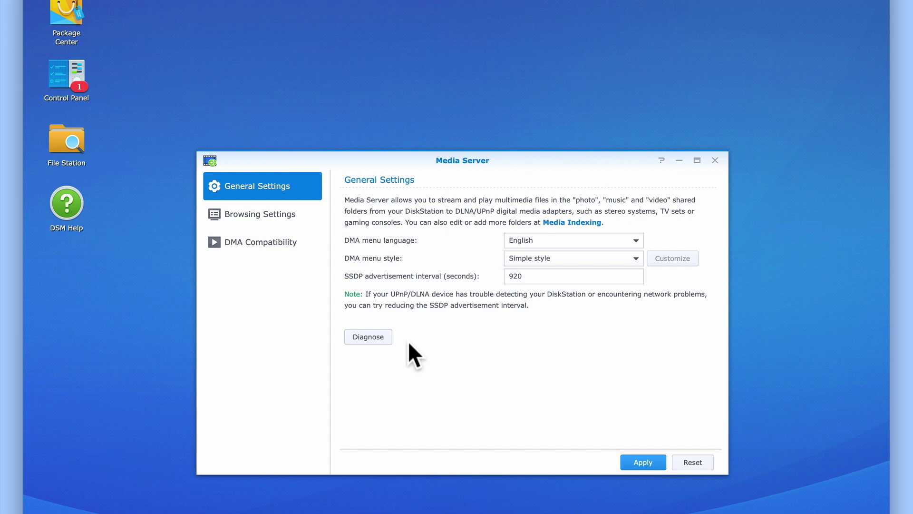
Step: In Browsing Settings, keep music format Title only and sort photos by Filename
{"action": "left_click", "coordinate": [288, 220]}
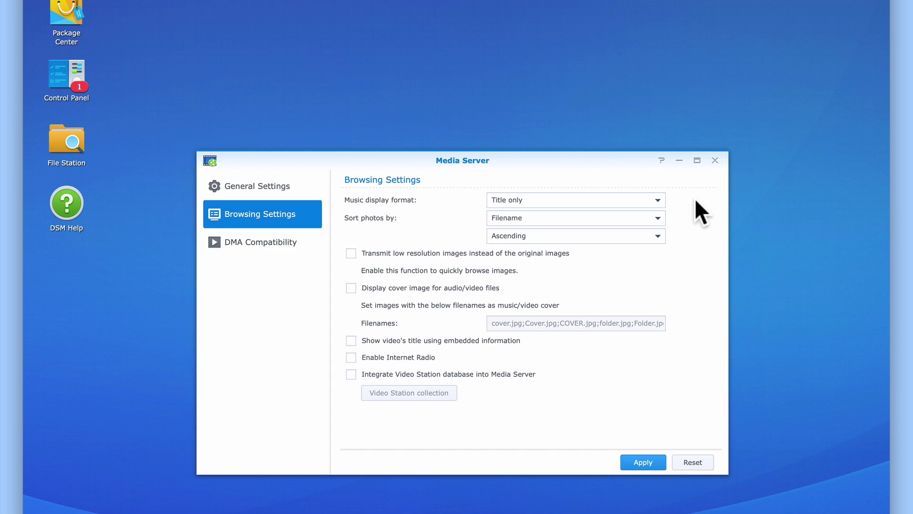
{"action": "left_click", "coordinate": [658, 200]}
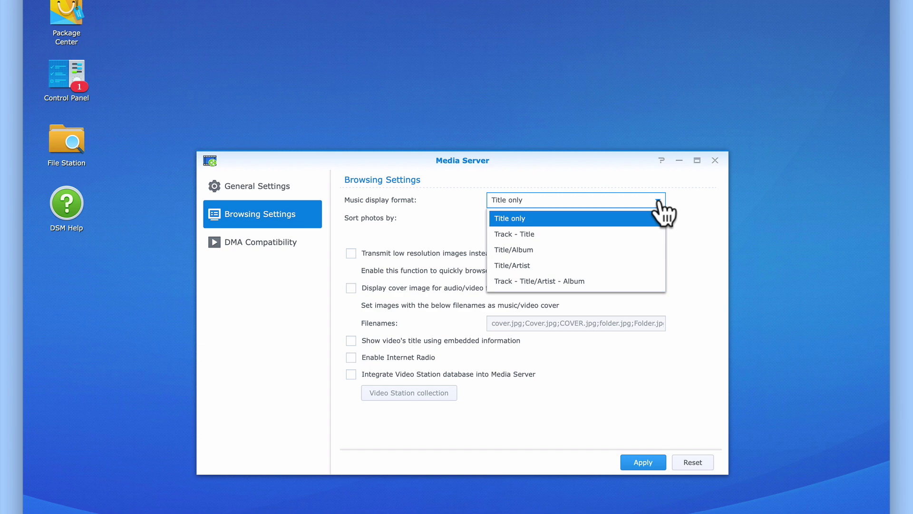
{"action": "left_click", "coordinate": [677, 200]}
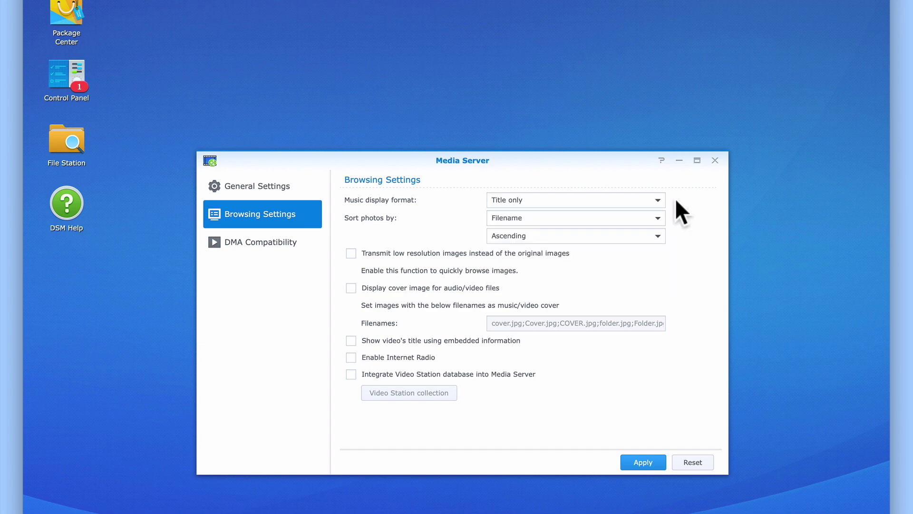
{"action": "left_click", "coordinate": [658, 219]}
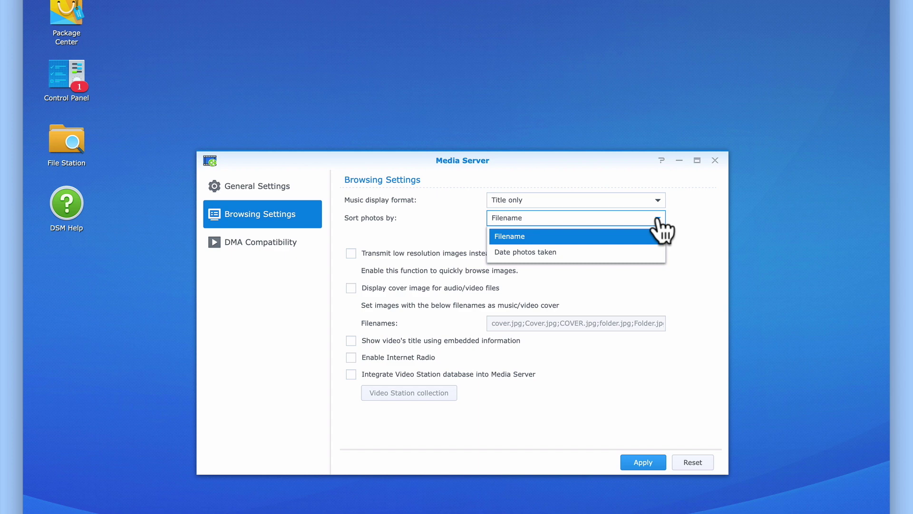
{"action": "left_click", "coordinate": [677, 215]}
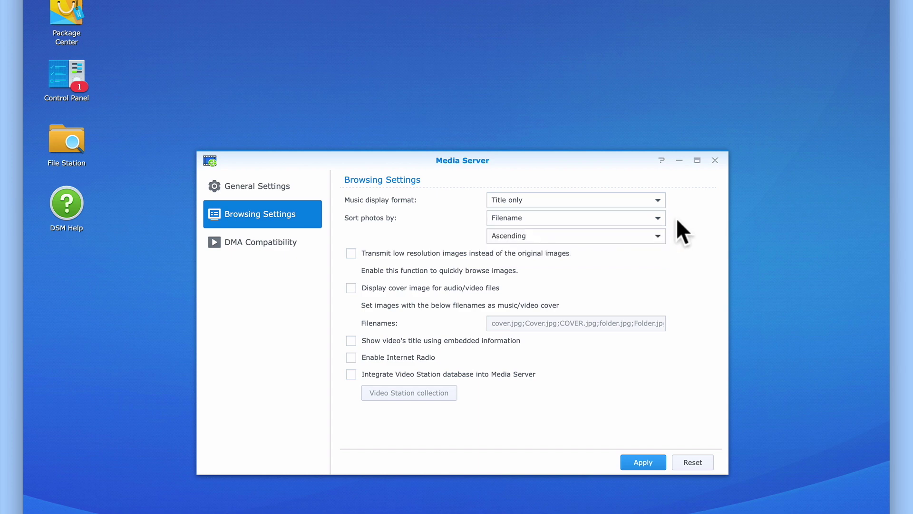
{"action": "left_click", "coordinate": [659, 237]}
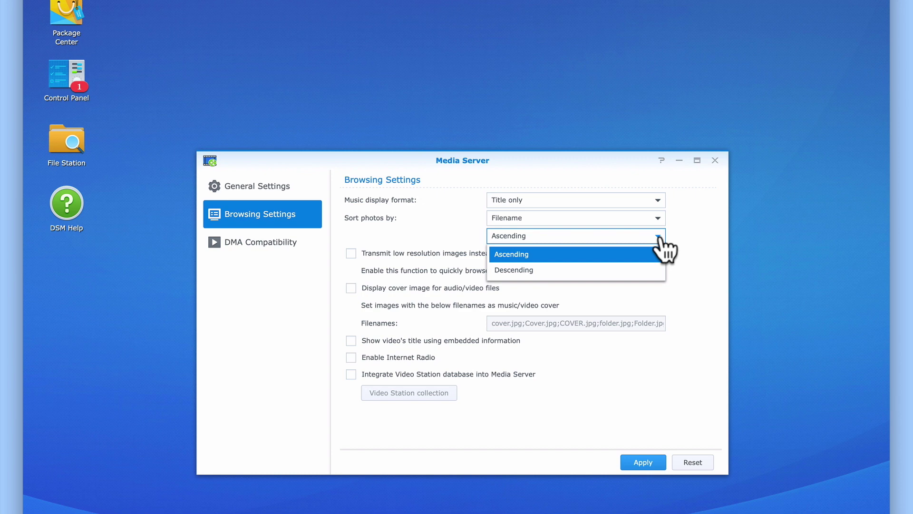
Step: Keep Ascending order, enable low-resolution images and Video Station integration, apply, then show DMA Compatibility
{"action": "left_click", "coordinate": [679, 236]}
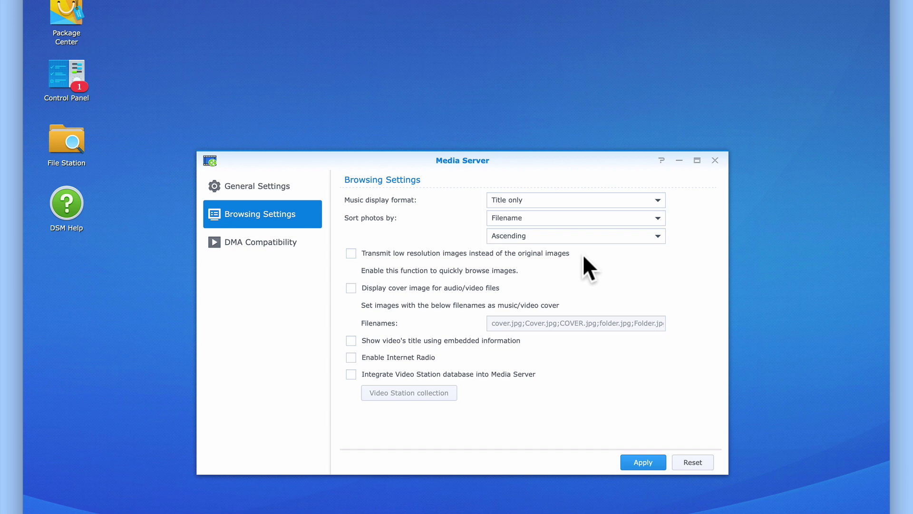
{"action": "left_click", "coordinate": [352, 252]}
{"action": "left_click", "coordinate": [351, 374]}
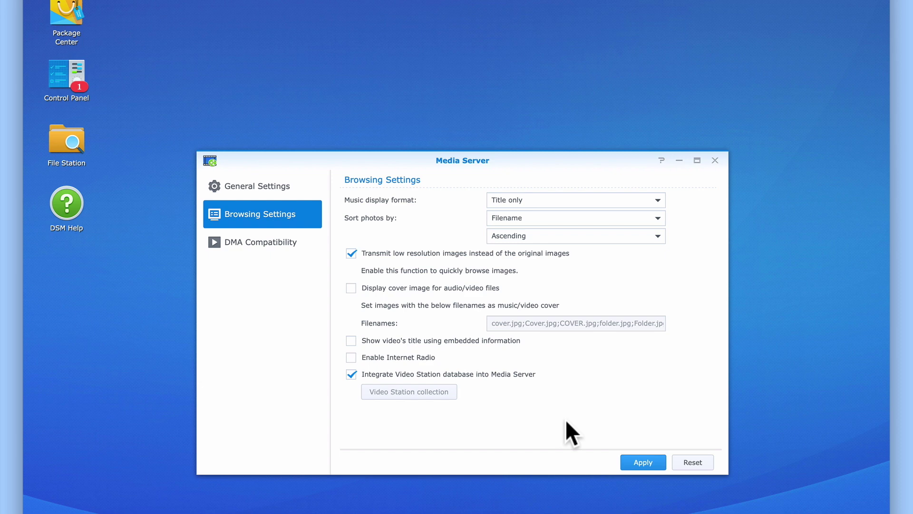
{"action": "left_click", "coordinate": [648, 464]}
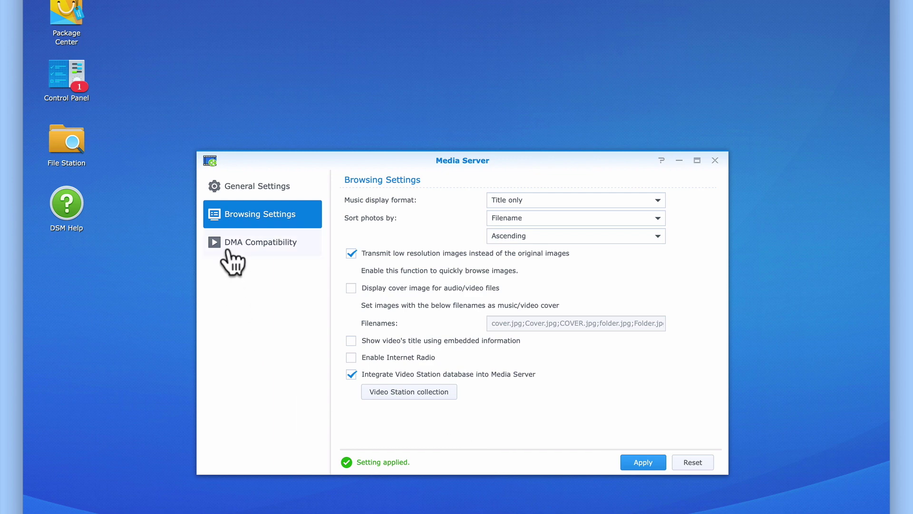
{"action": "left_click", "coordinate": [278, 252]}
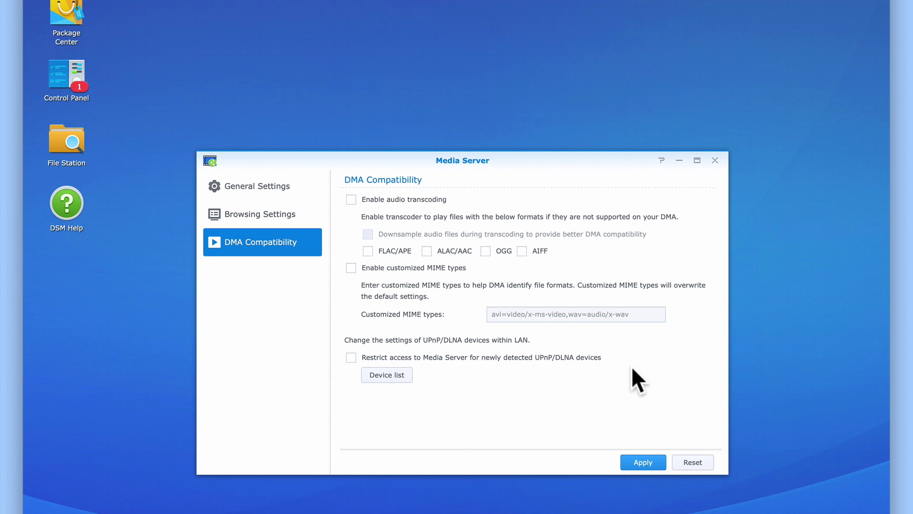
Step: Apply the DMA compatibility settings, close Media Server and log out of DSM
{"action": "left_click", "coordinate": [650, 467]}
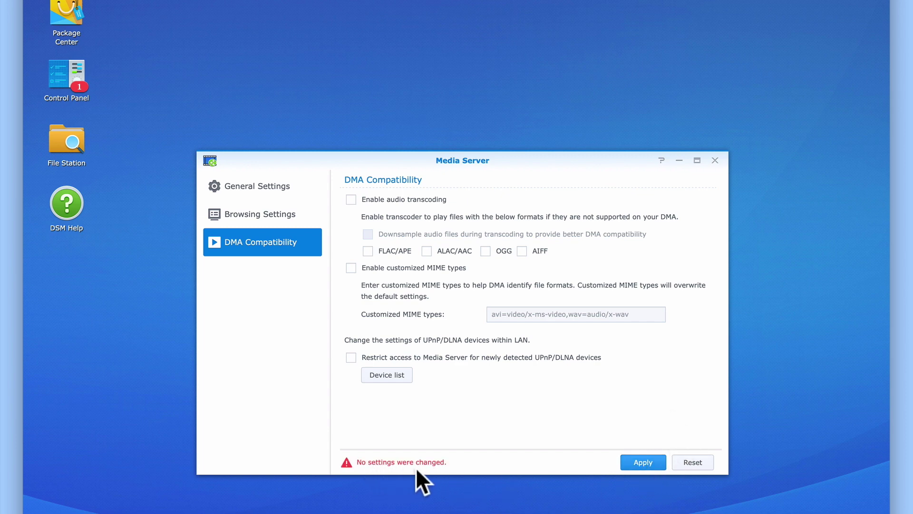
{"action": "left_click", "coordinate": [715, 162]}
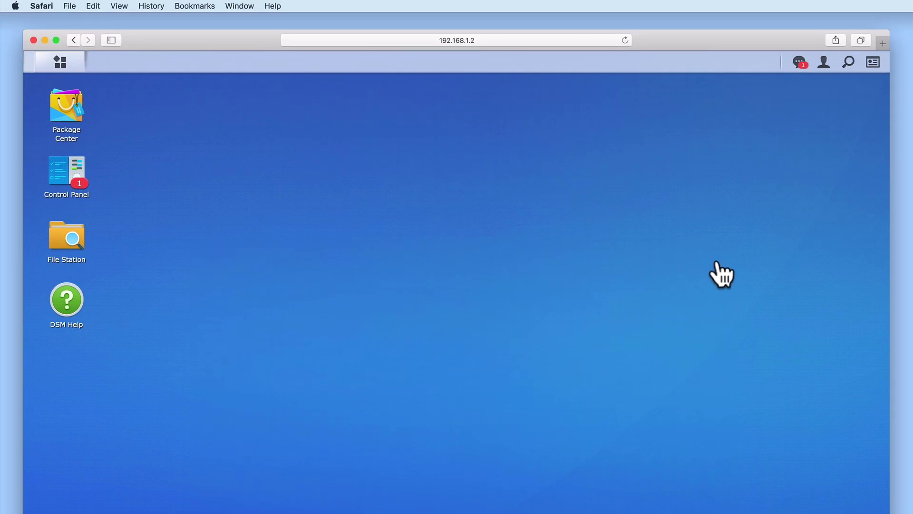
{"action": "left_click", "coordinate": [824, 63]}
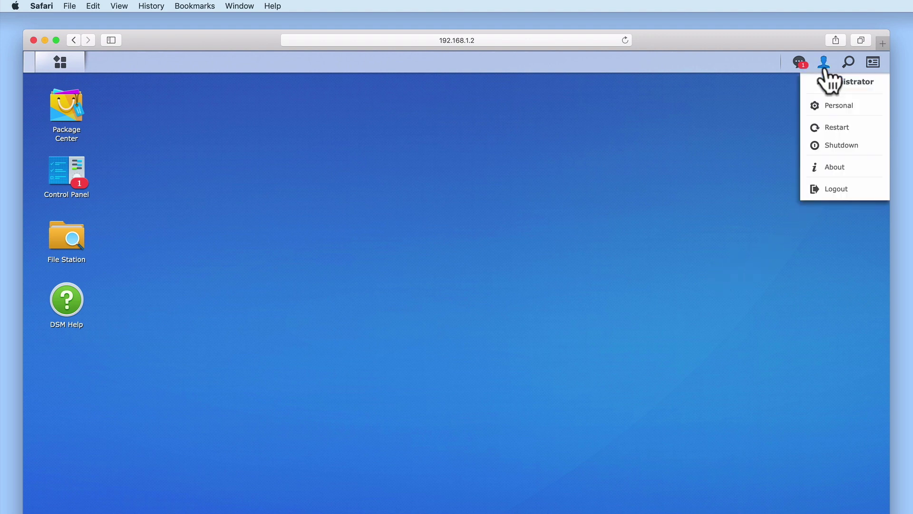
{"action": "left_click", "coordinate": [839, 190]}
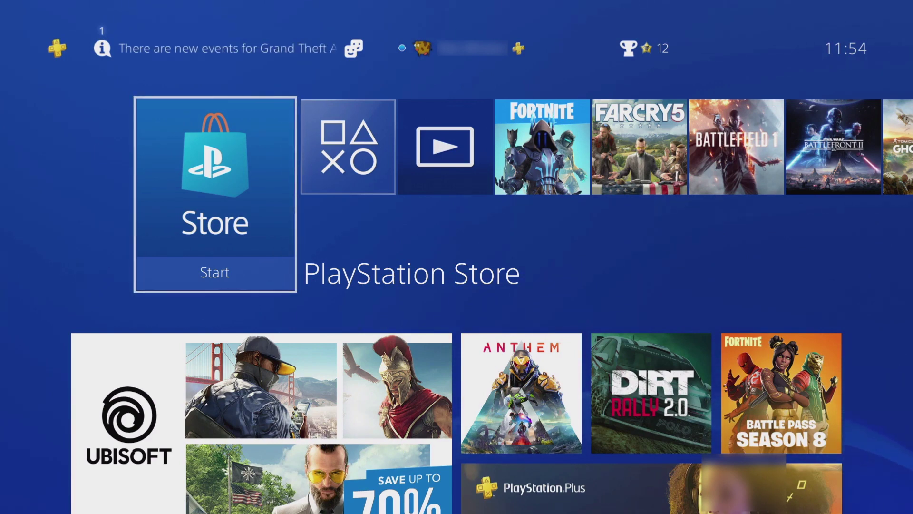
Step: Move the home-screen selection two places right from Store to Media Player and launch it
{"action": "key", "text": "Right"}
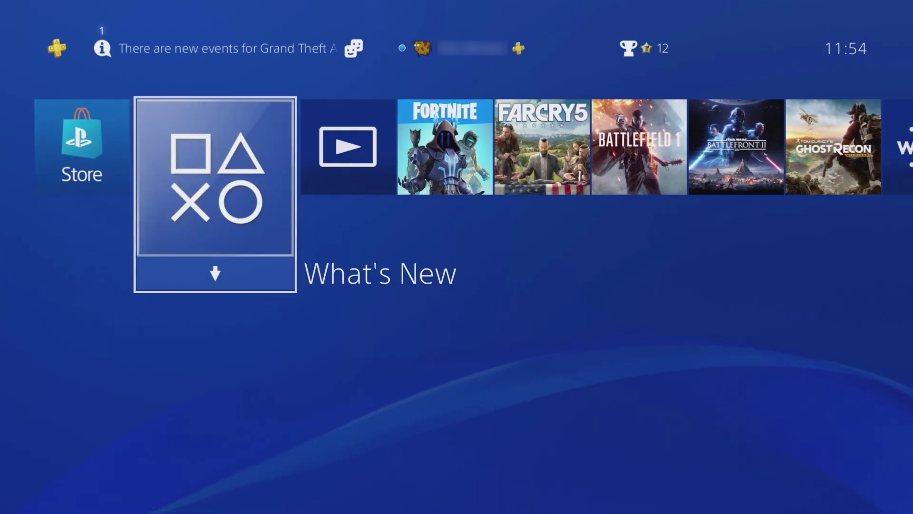
{"action": "key", "text": "Right"}
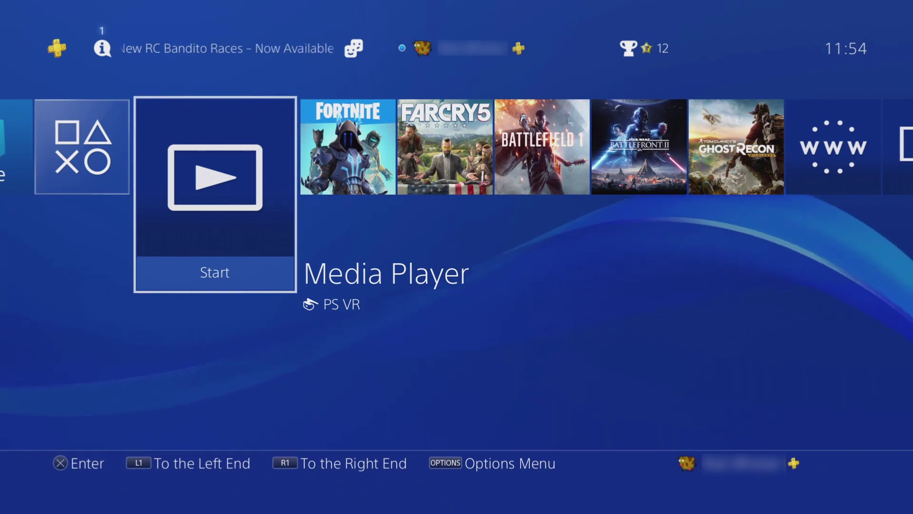
{"action": "key", "text": "Return"}
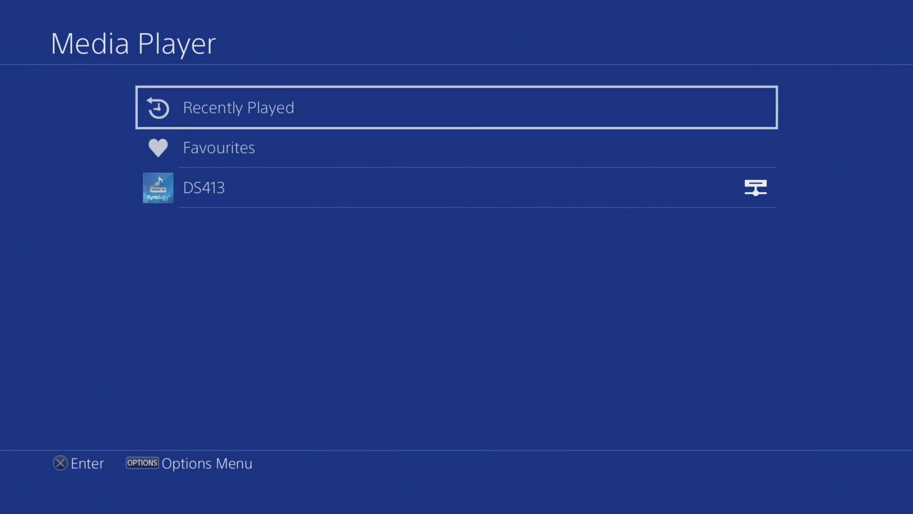
Step: Select the DS413 server to show its Music, Photo, Video and Video Station folders
{"action": "key", "text": "Down"}
{"action": "key", "text": "Down"}
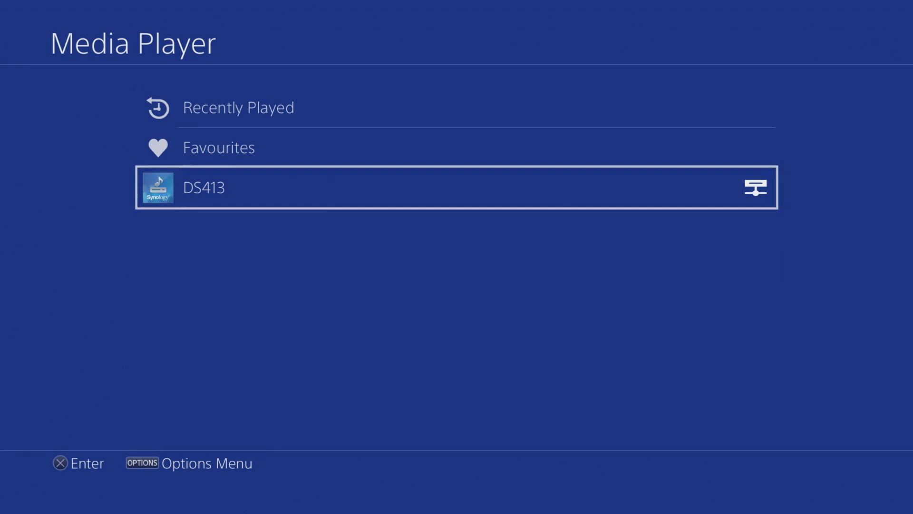
{"action": "key", "text": "Return"}
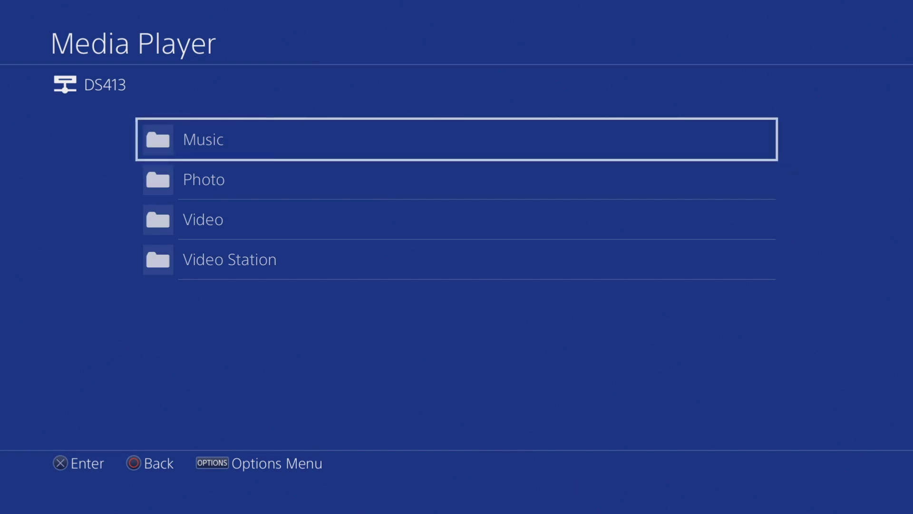
Step: Open Music > All music on DS413 to list the track Kill V. Maim
{"action": "key", "text": "Return"}
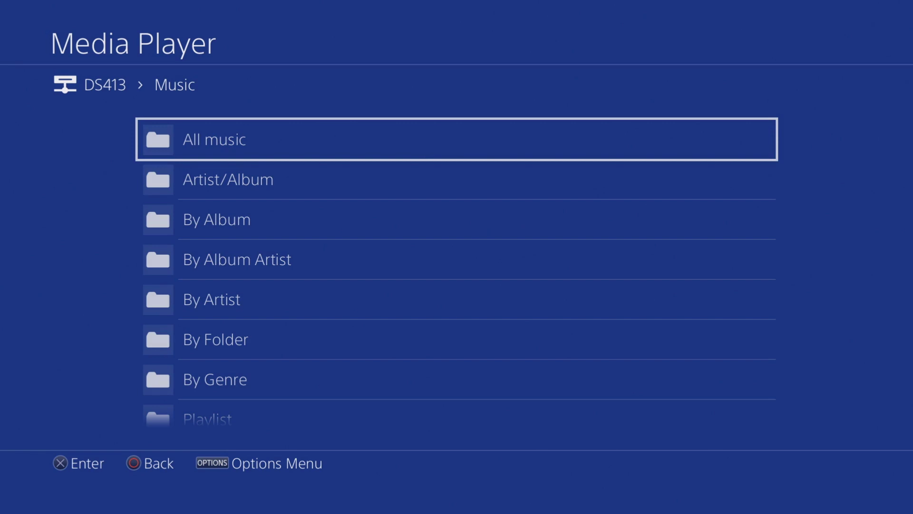
{"action": "key", "text": "Return"}
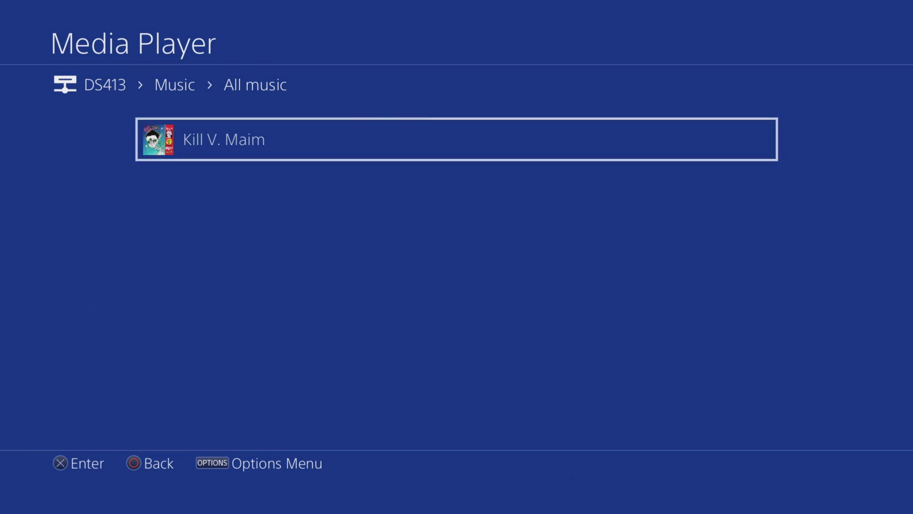
Step: Leave Music, view the Summer Time photo in Country Side, and return to Photo
{"action": "key", "text": "Escape"}
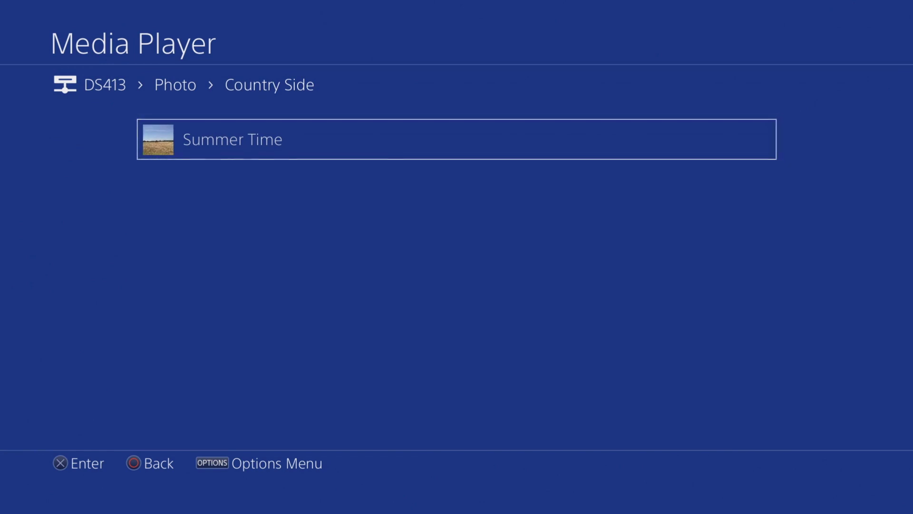
{"action": "key", "text": "Escape"}
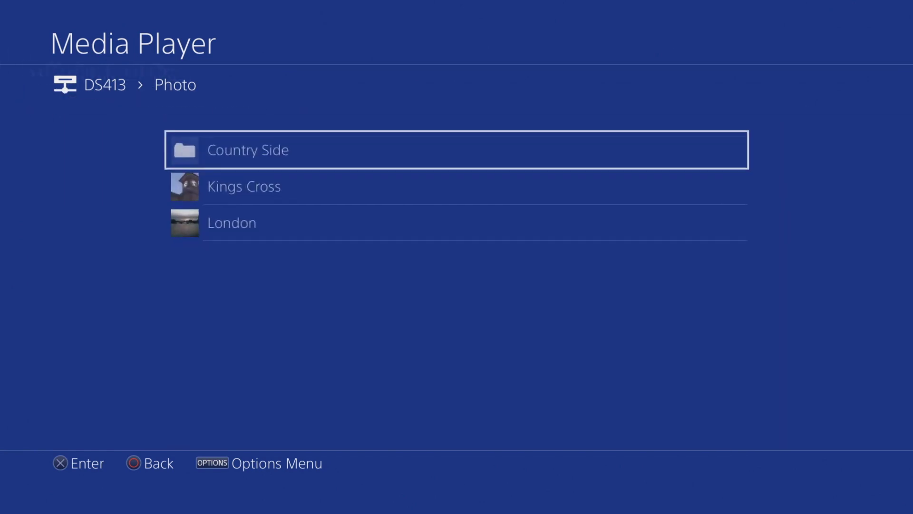